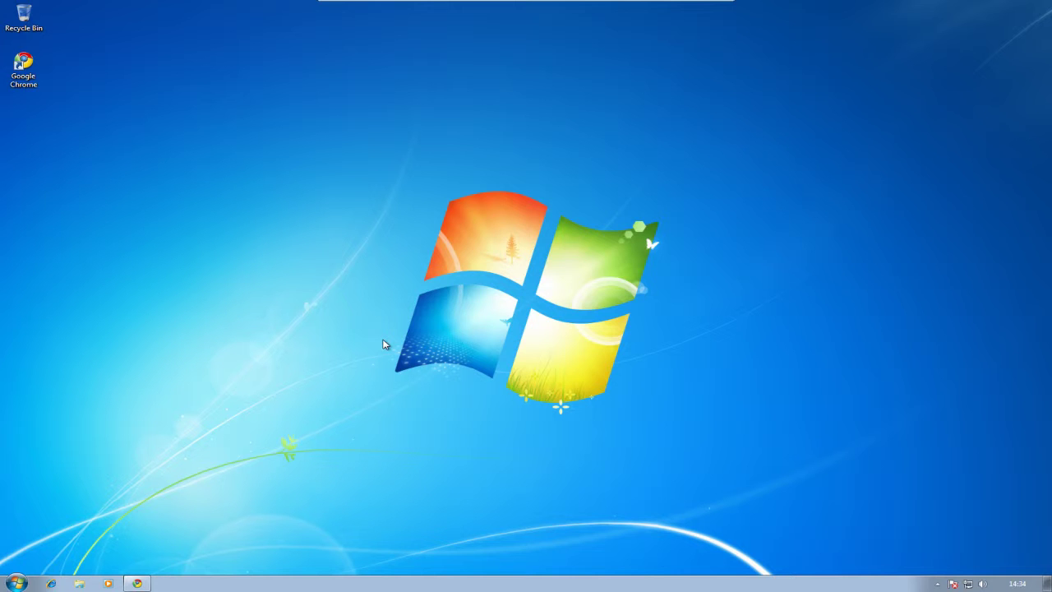
Restore the minimized 'Google - Google Chrome' window from the taskbar
click(137, 583)
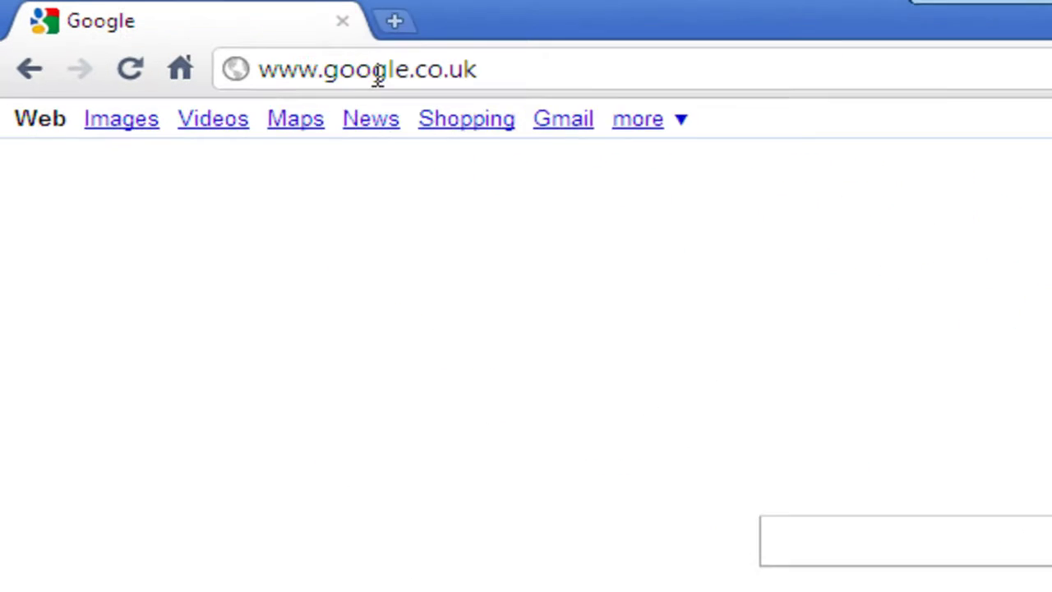
Load the Kaspersky Support Portal at support.kaspersky.com in Chrome
click(493, 69)
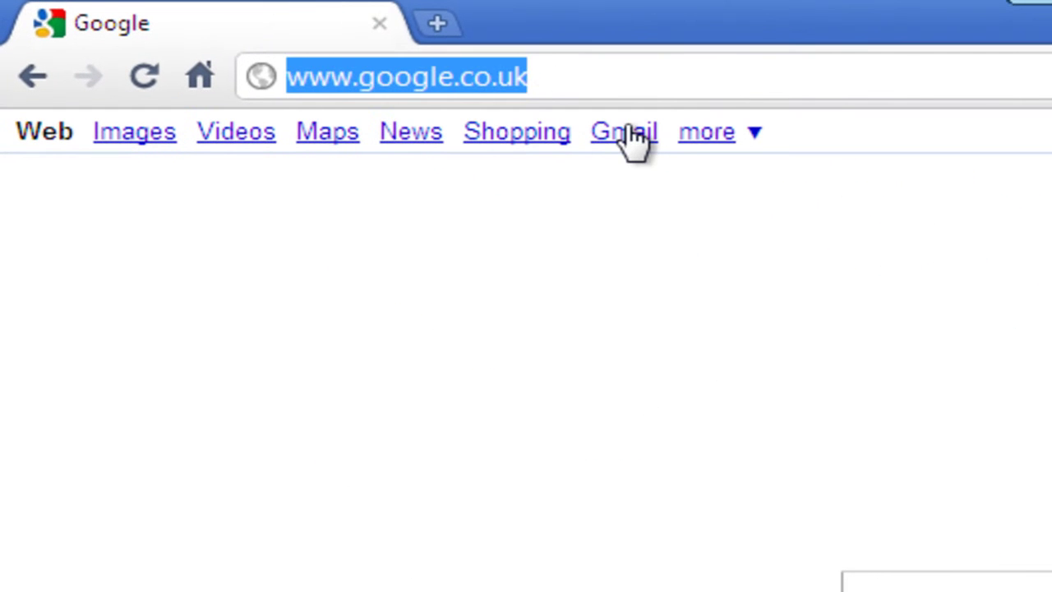
key(BackSpace)
text(support.kaspersky.com)
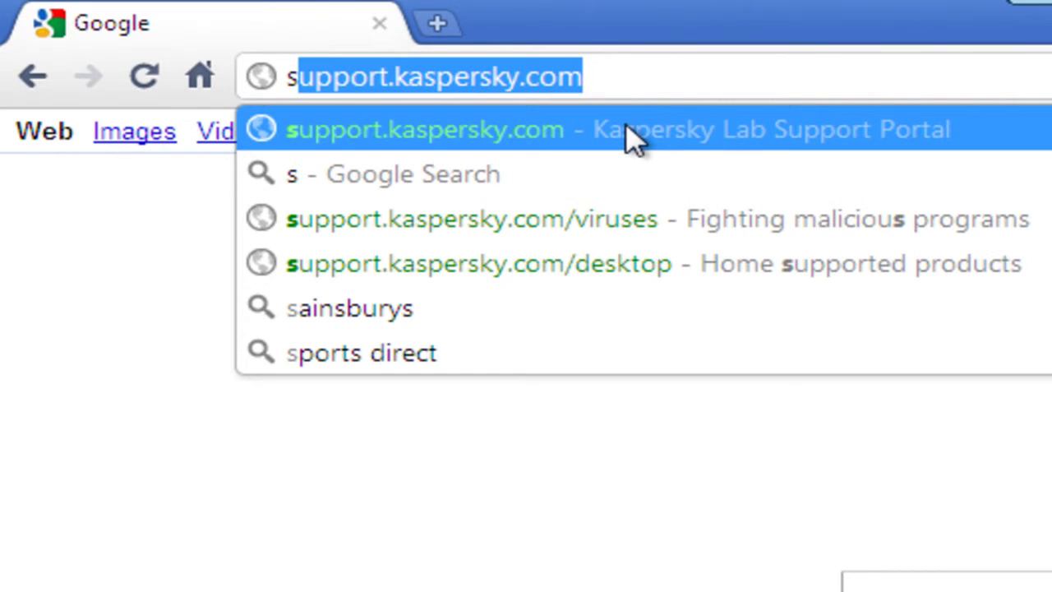
key(Return)
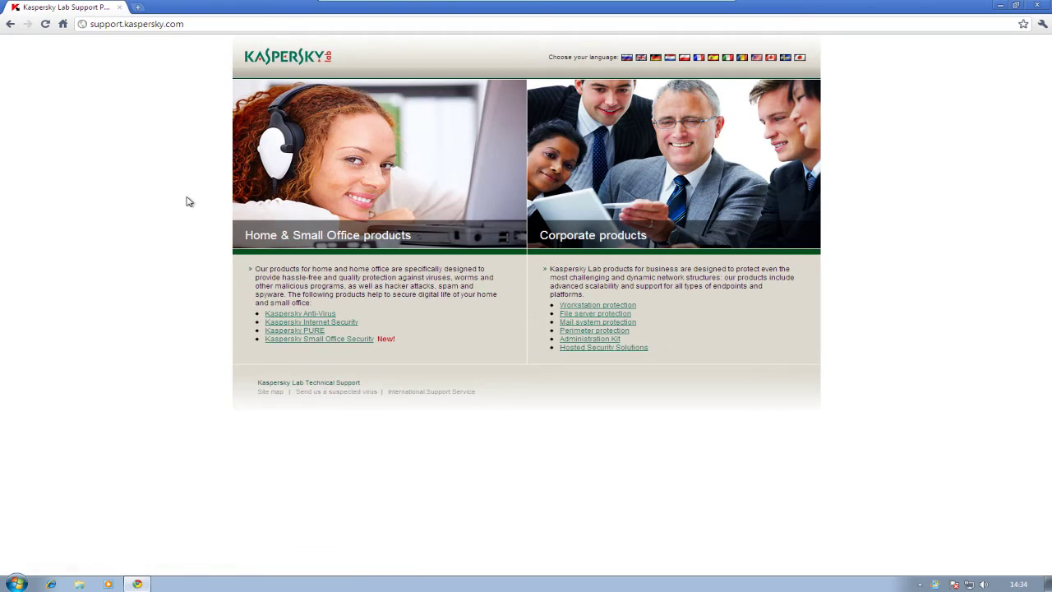
Download the TDSSKiller zip from Home & Small Office > Fighting malicious programs > Virus-fighting utilities, then minimize Chrome
click(349, 179)
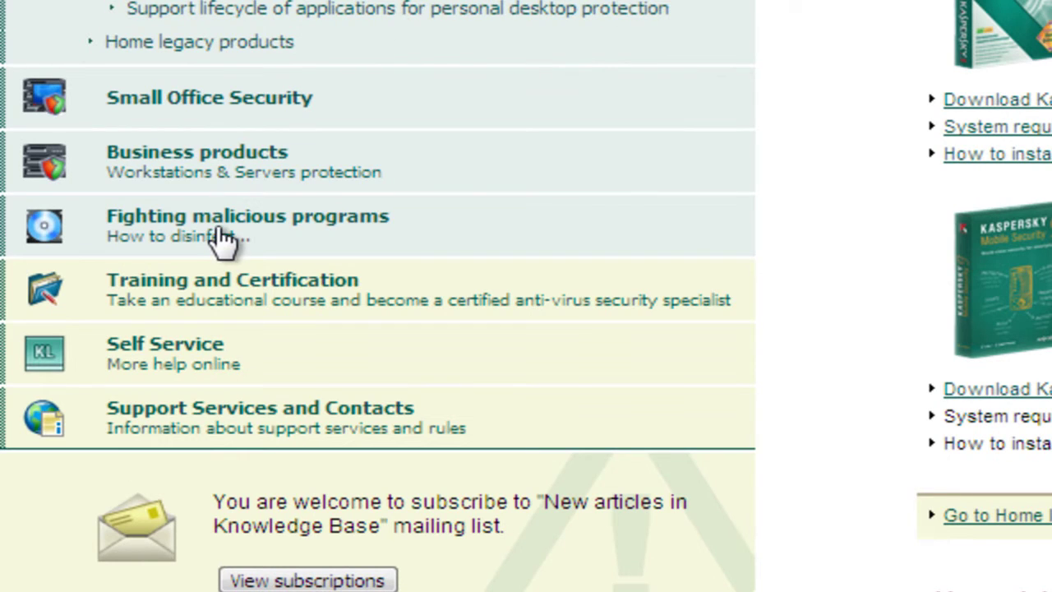
click(231, 226)
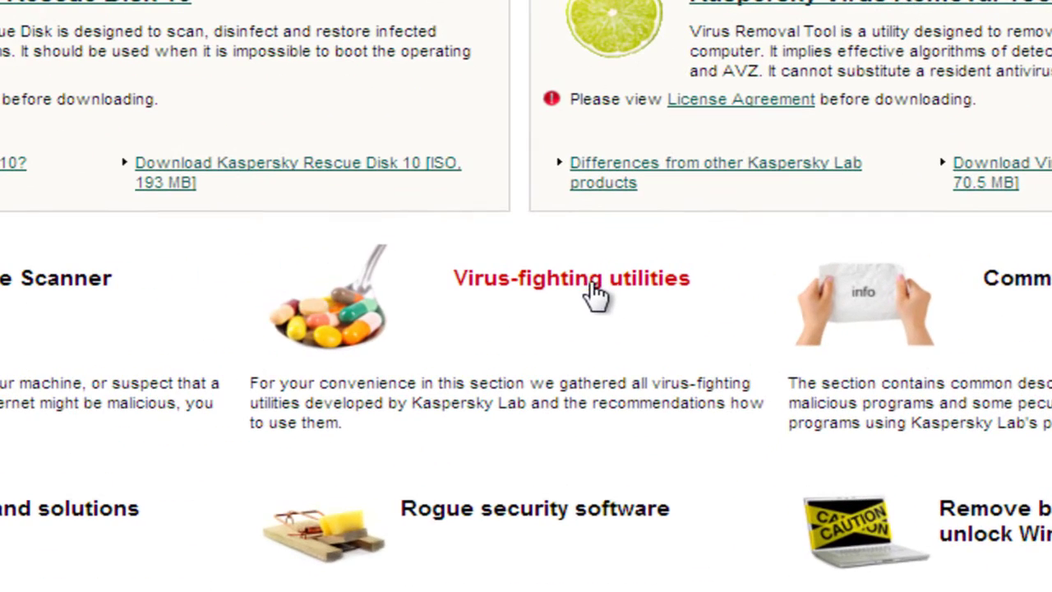
click(594, 294)
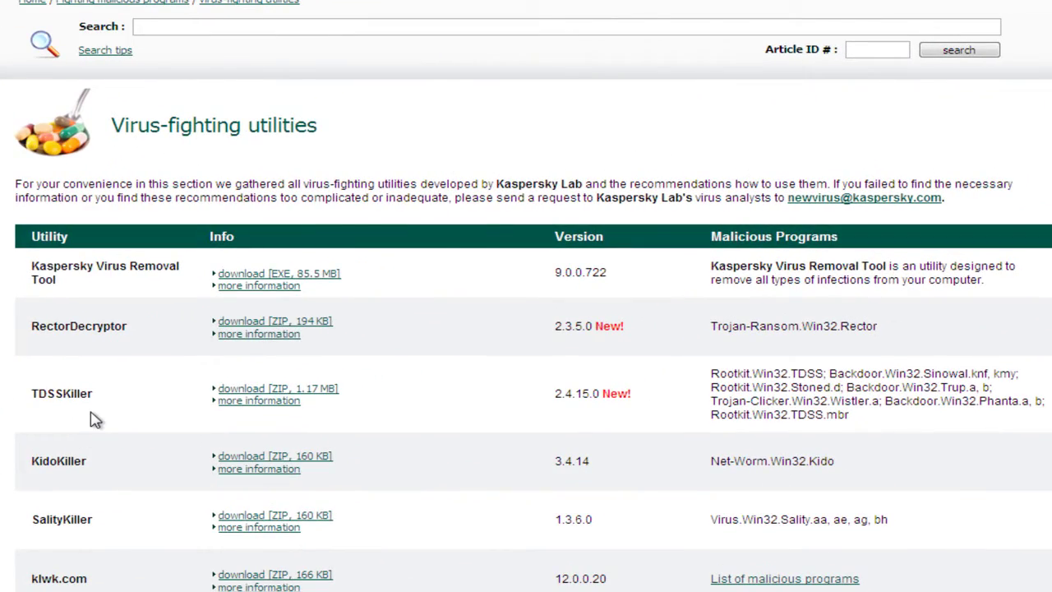
click(321, 393)
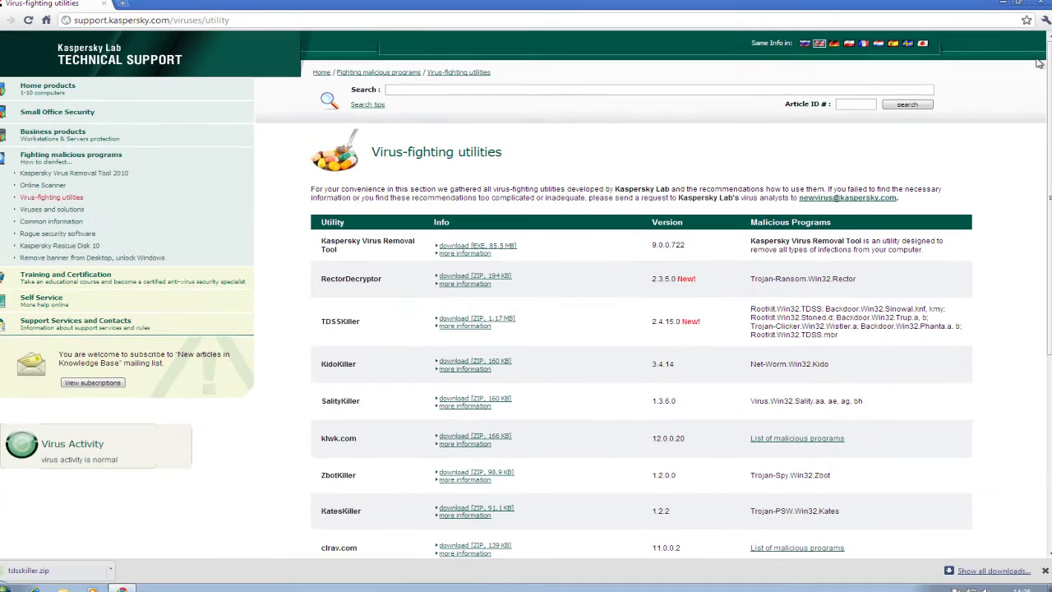
click(1044, 9)
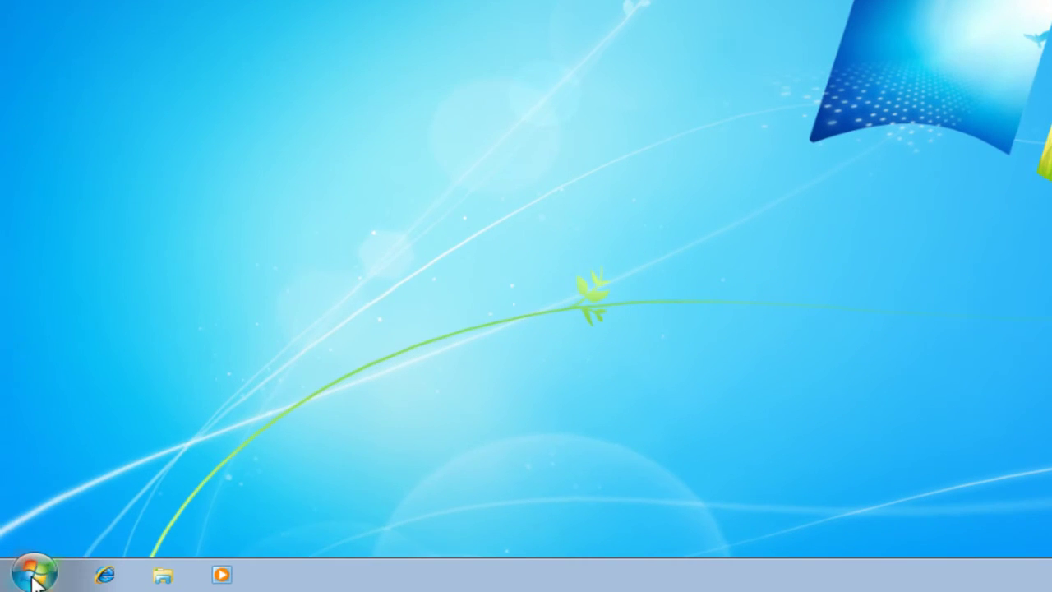
click(17, 583)
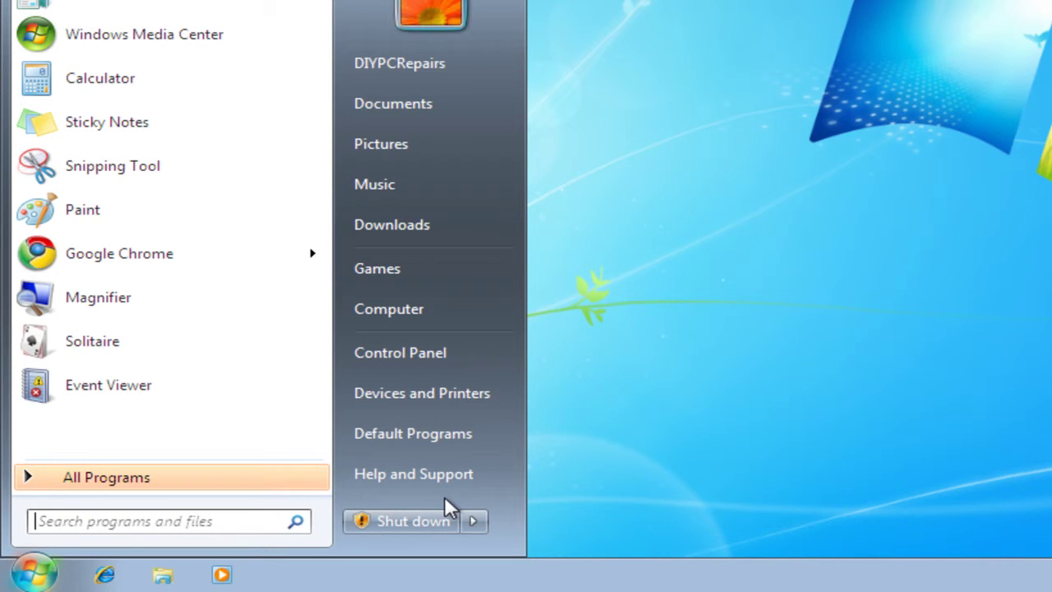
right_click(448, 496)
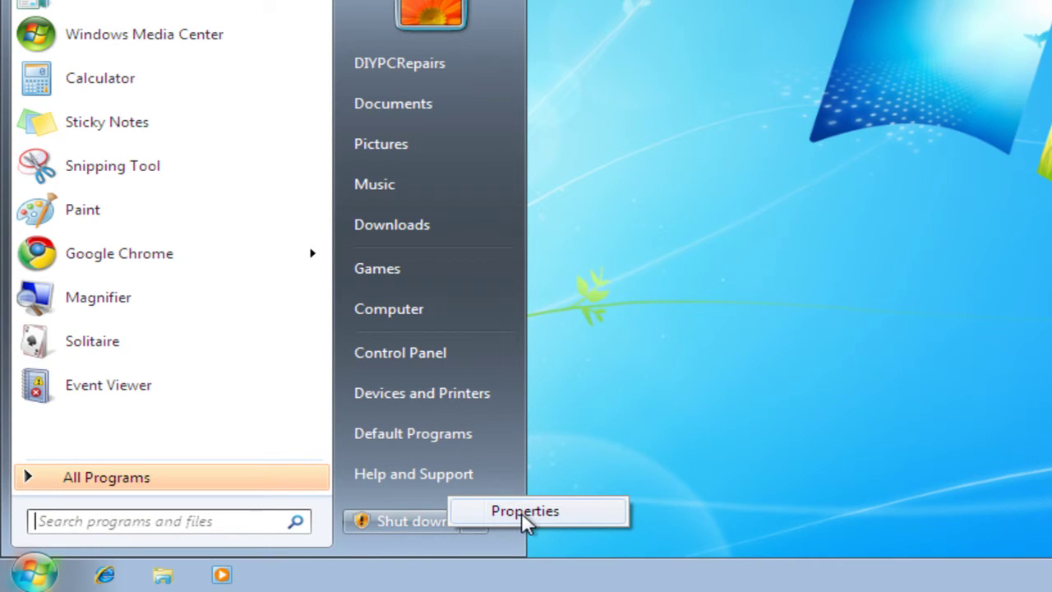
click(526, 513)
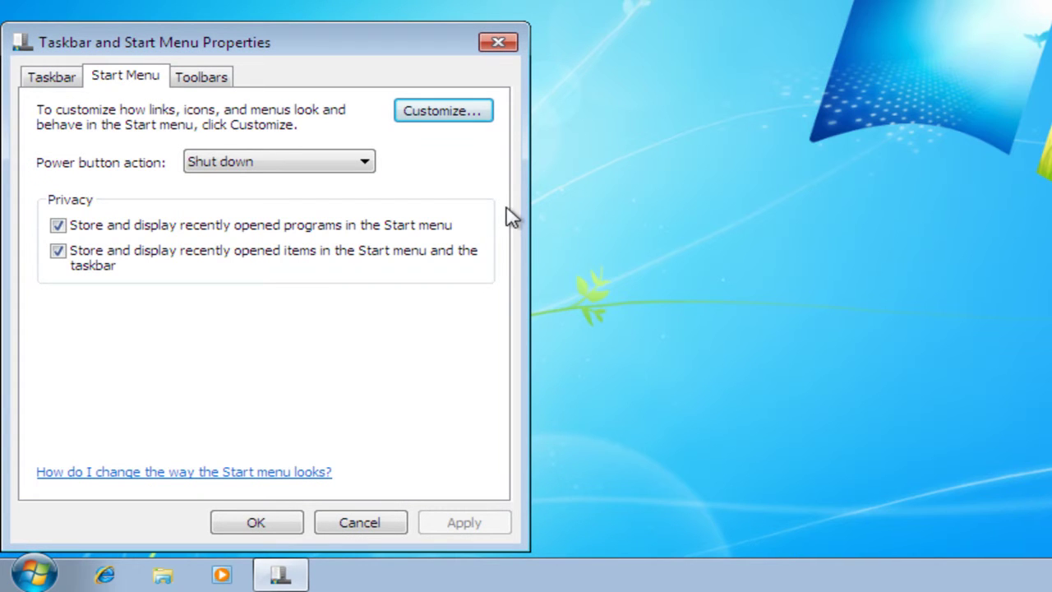
click(442, 113)
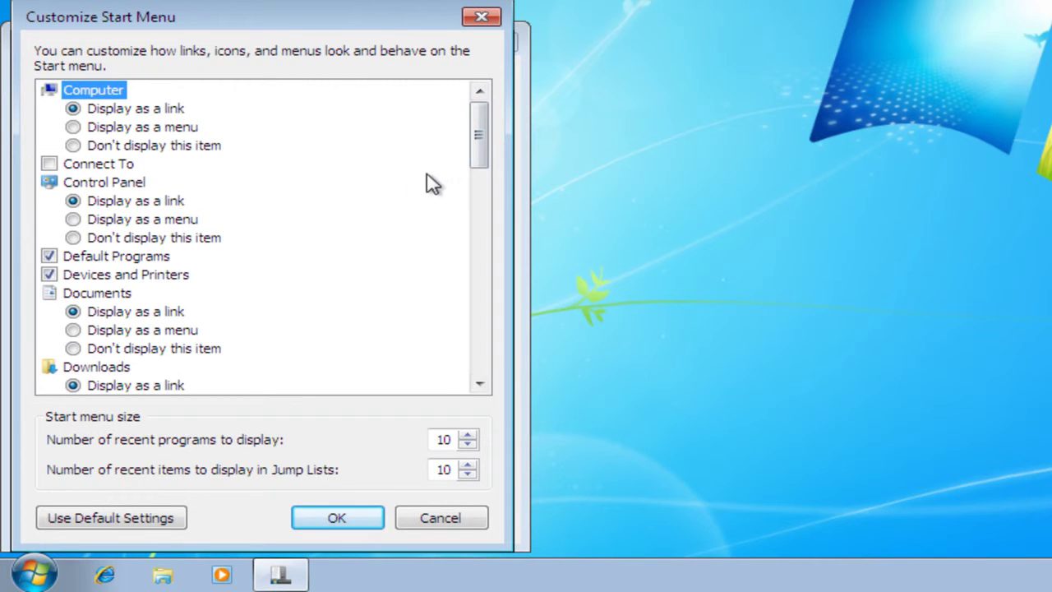
drag(481, 123, 472, 163)
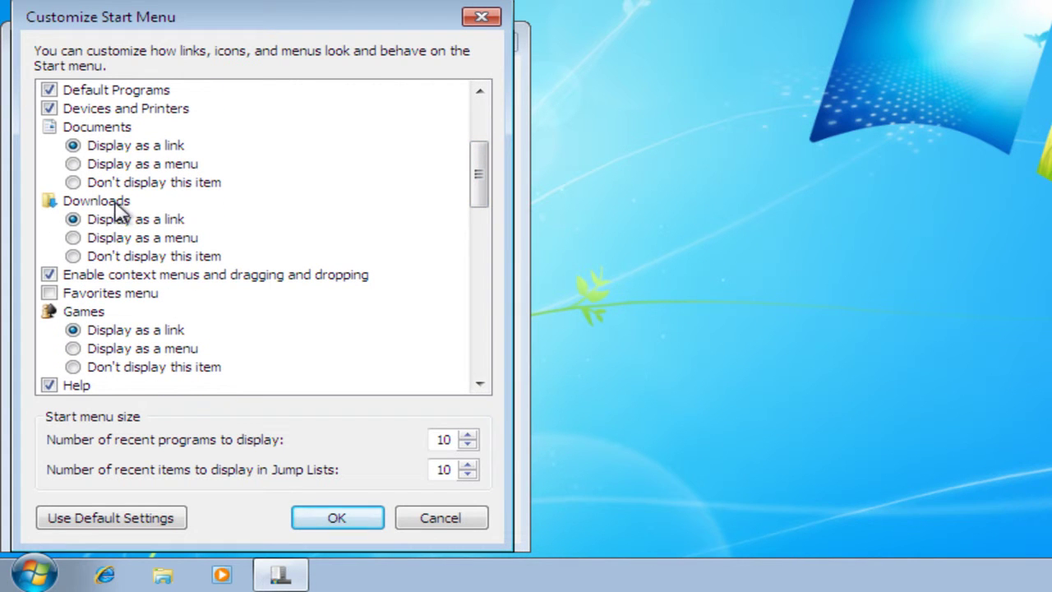
click(74, 257)
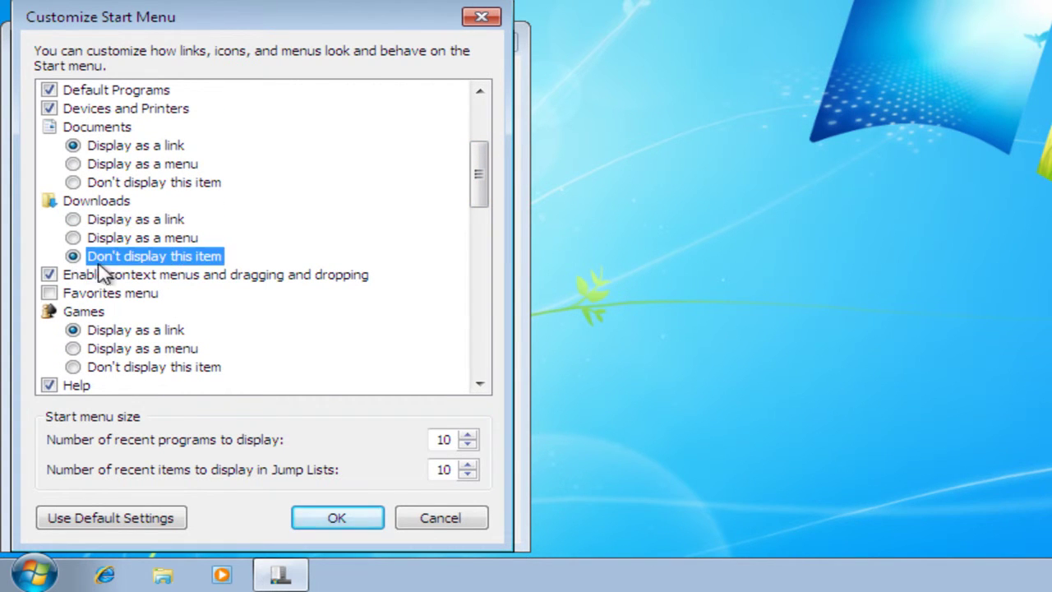
click(73, 222)
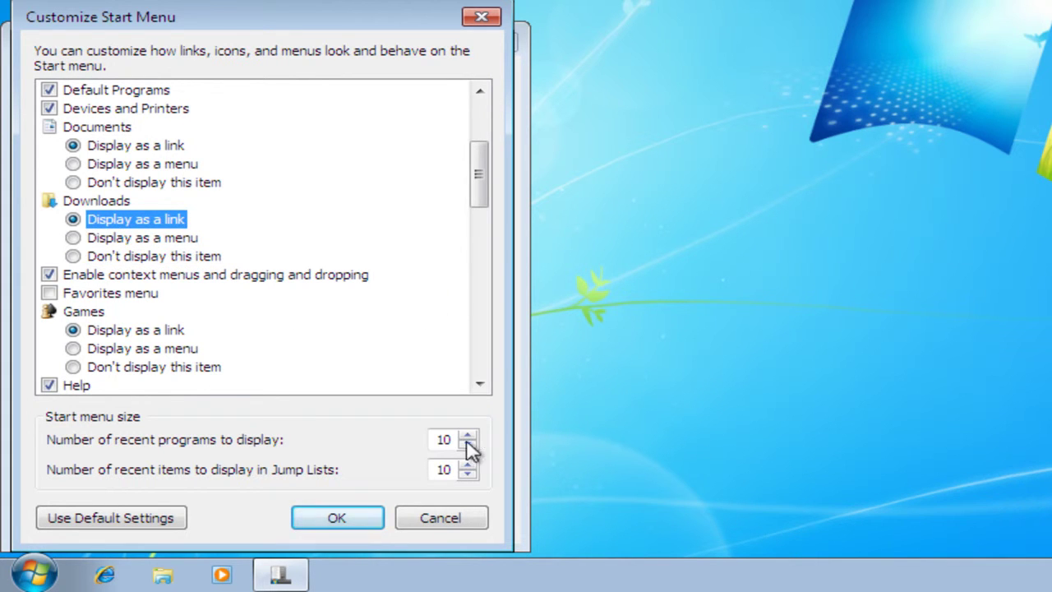
click(354, 520)
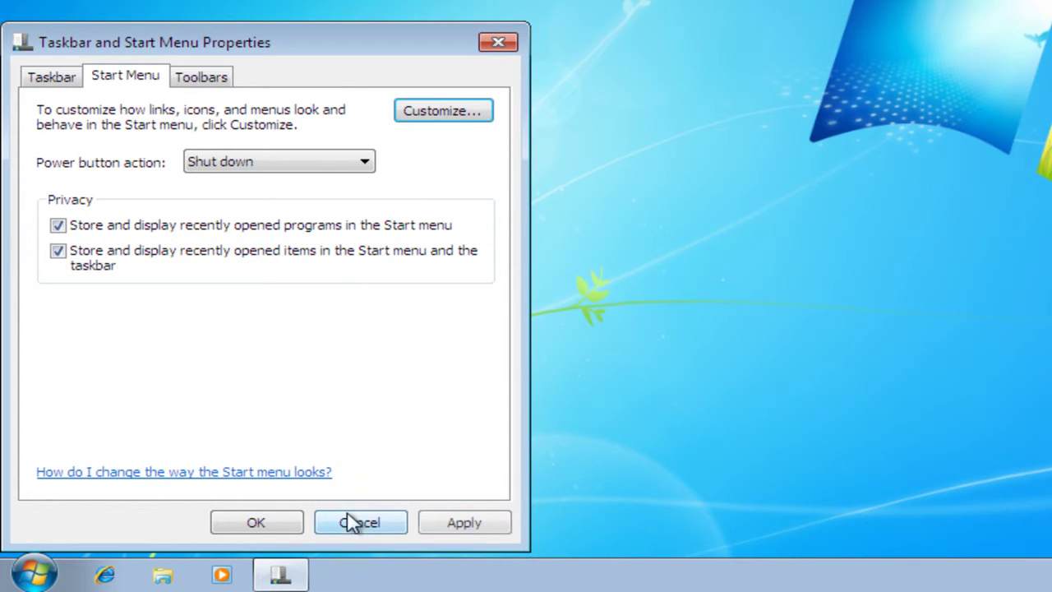
click(476, 527)
click(289, 519)
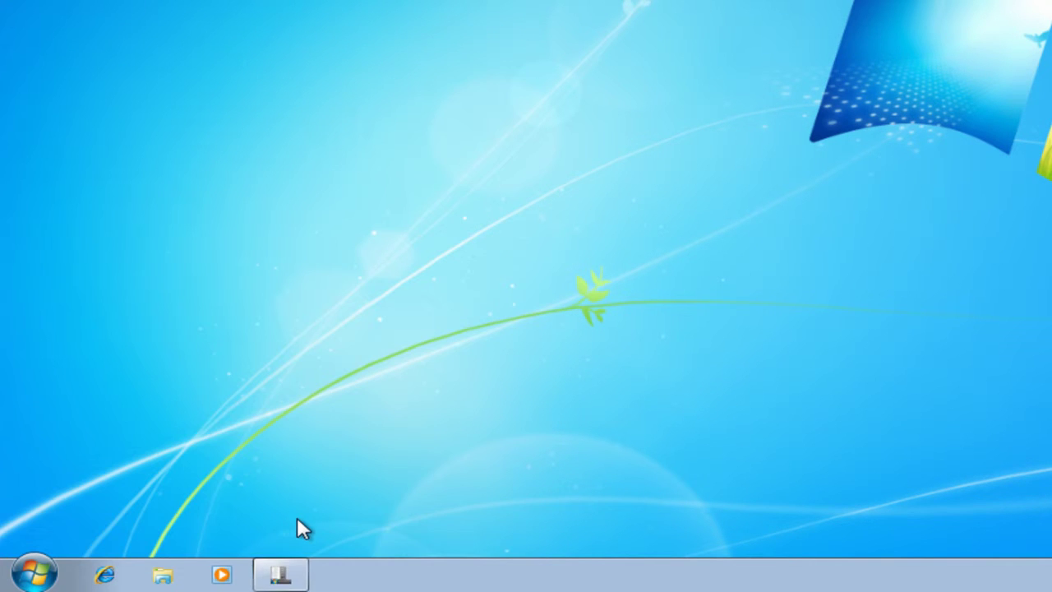
Extract the tdsskiller zip in Downloads into a tdsskiller folder, with 'Show extracted files when complete' unticked
click(30, 569)
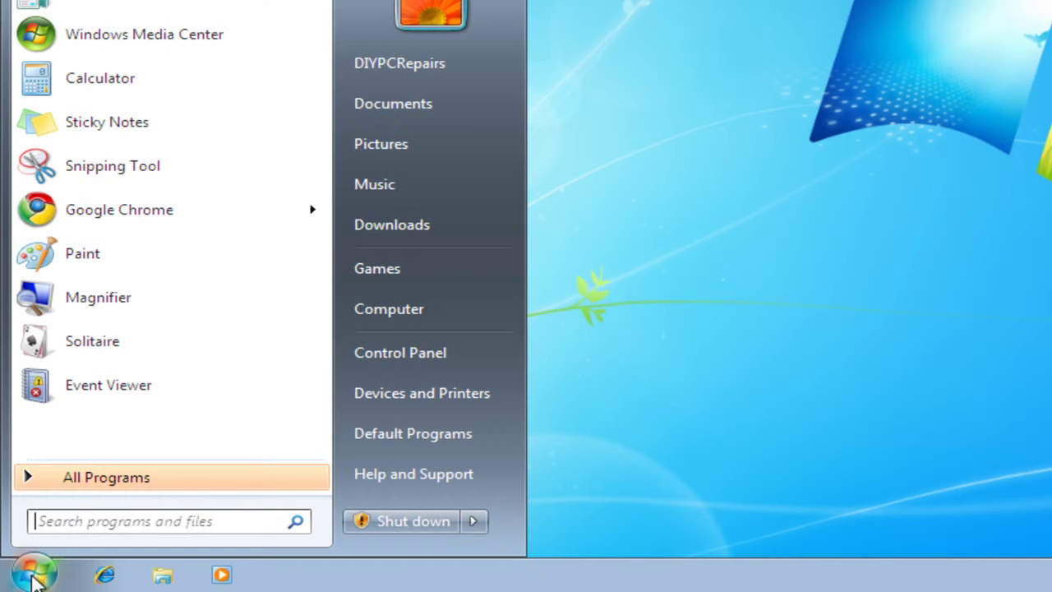
click(399, 228)
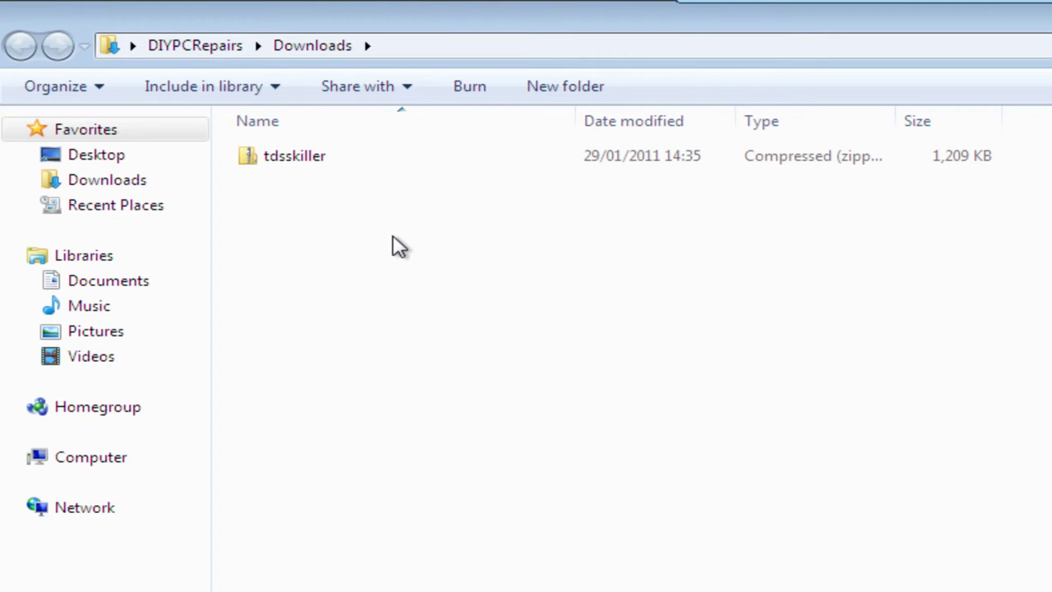
right_click(282, 158)
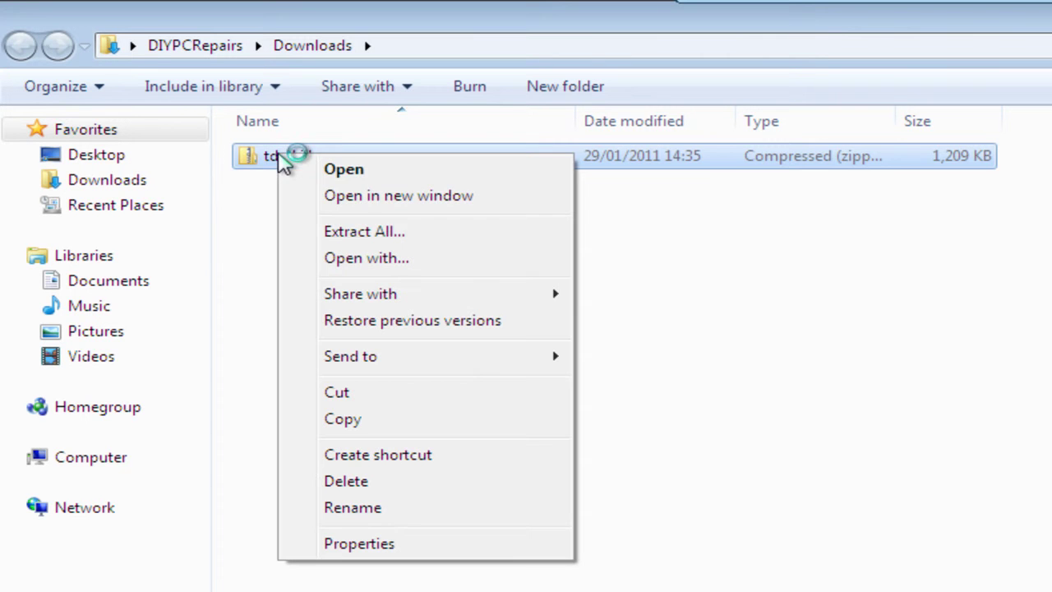
click(400, 233)
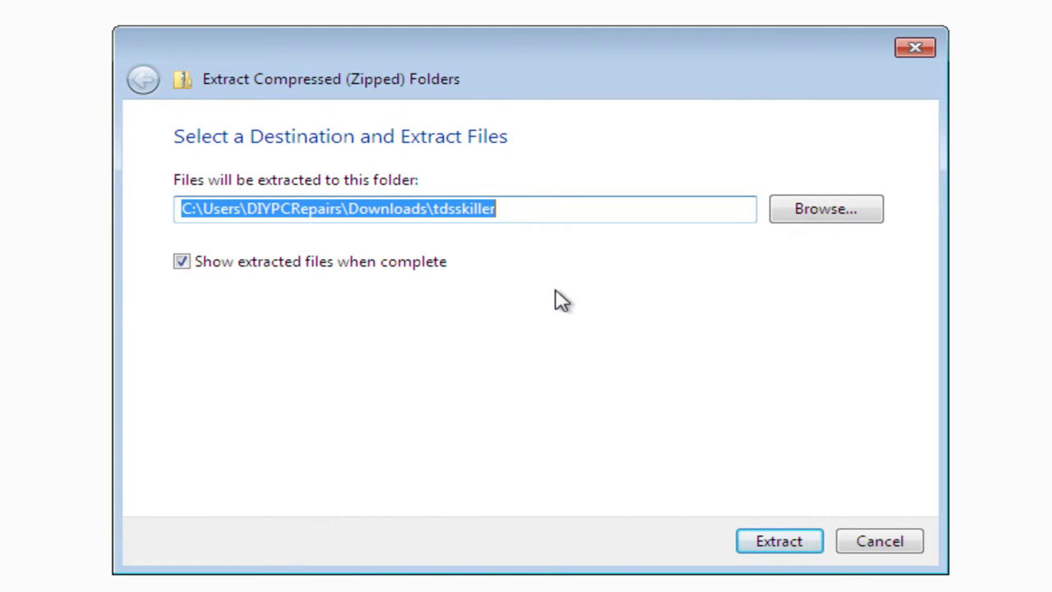
click(190, 272)
click(187, 266)
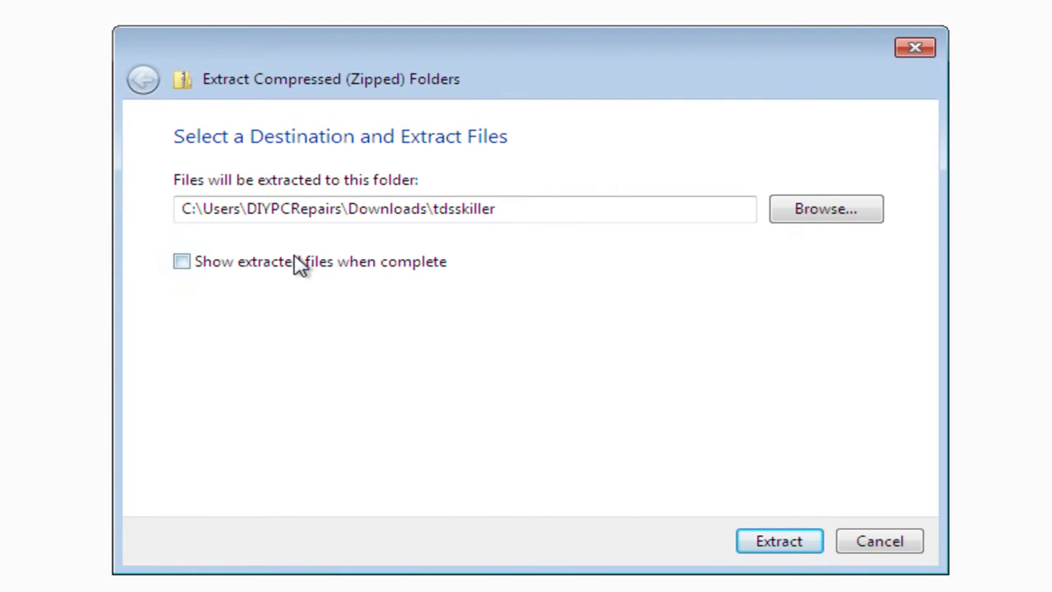
click(785, 544)
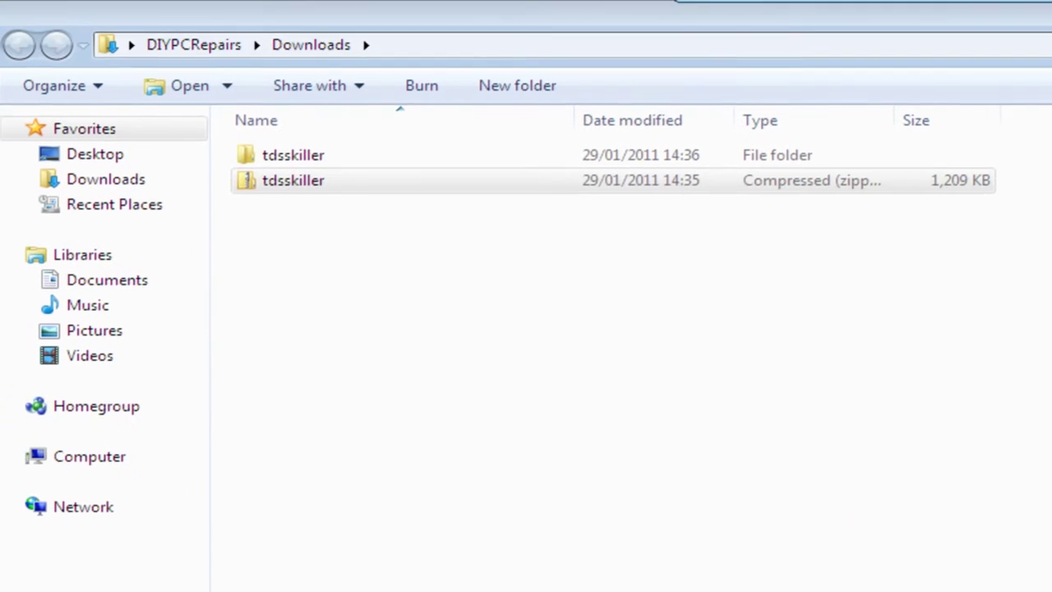
Open the extracted tdsskiller folder and run TDSSKiller.exe
click(323, 163)
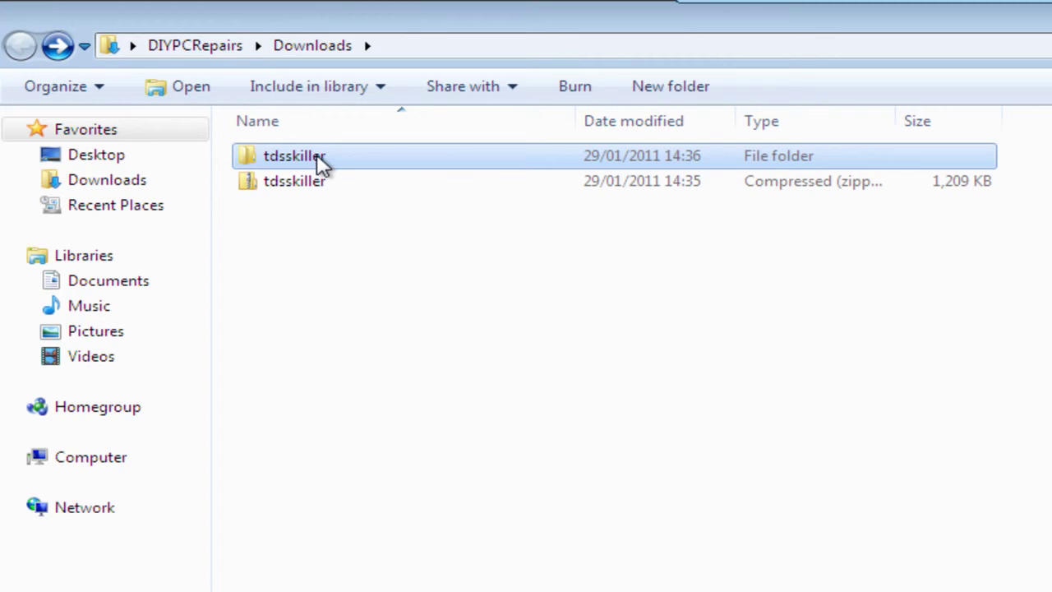
double_click(316, 164)
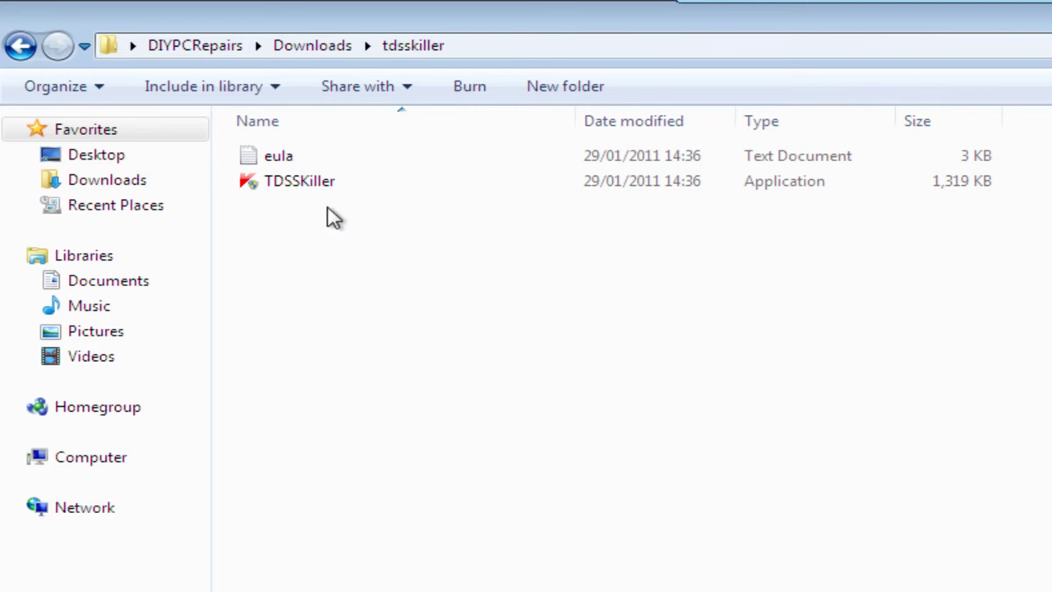
mouse_move(303, 206)
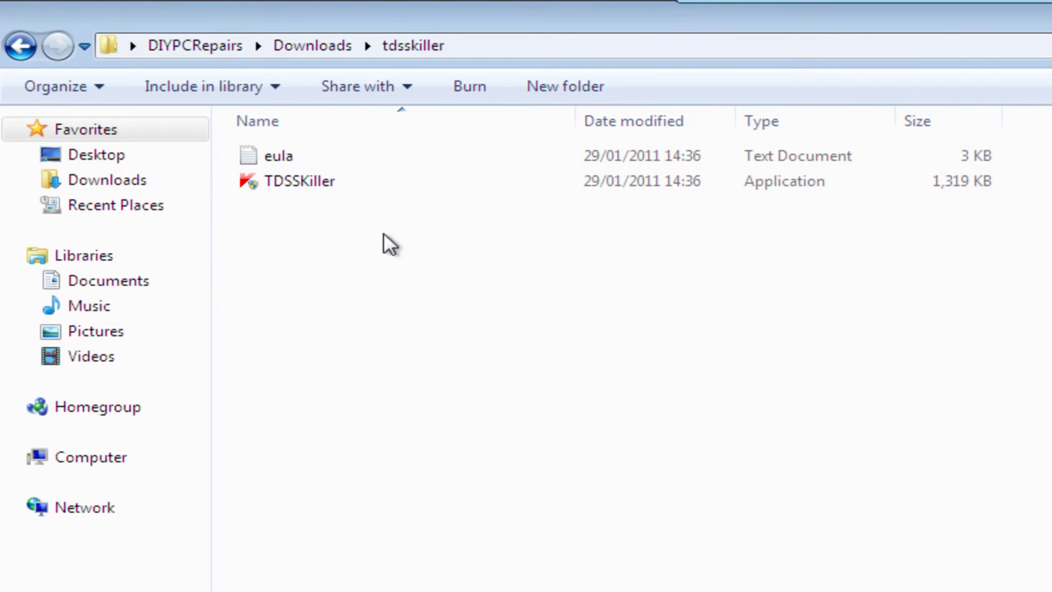
double_click(310, 185)
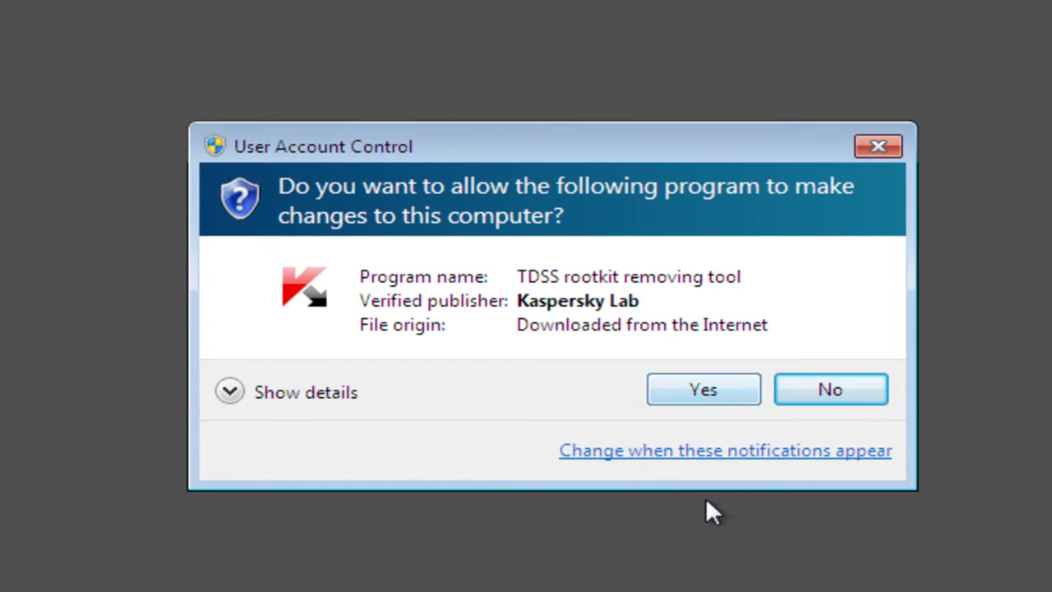
Allow TDSSKiller through UAC, finish the scan (no infection in 231 objects), and close the tool
click(689, 392)
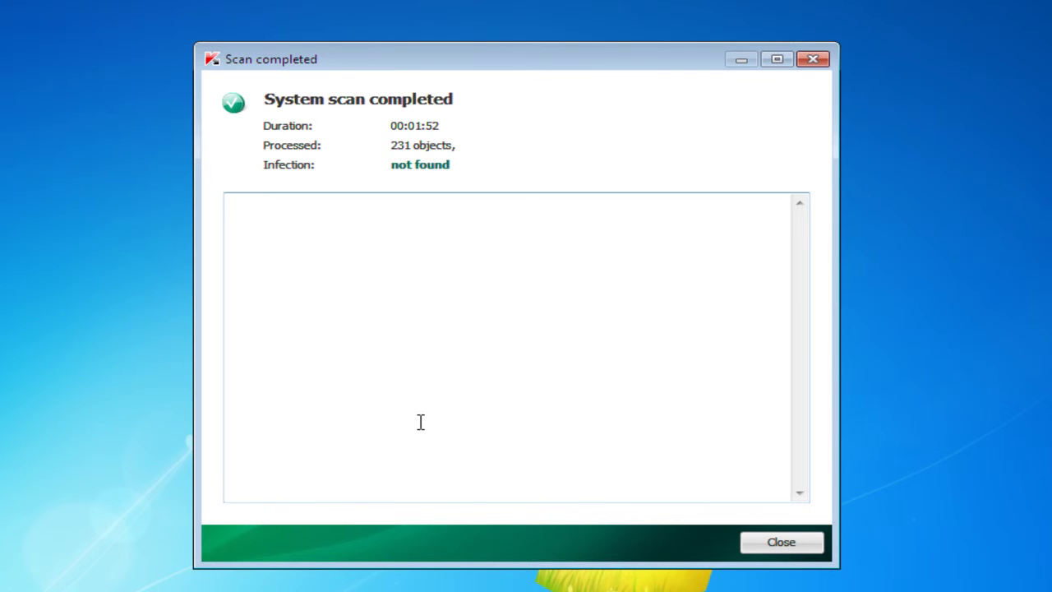
click(786, 548)
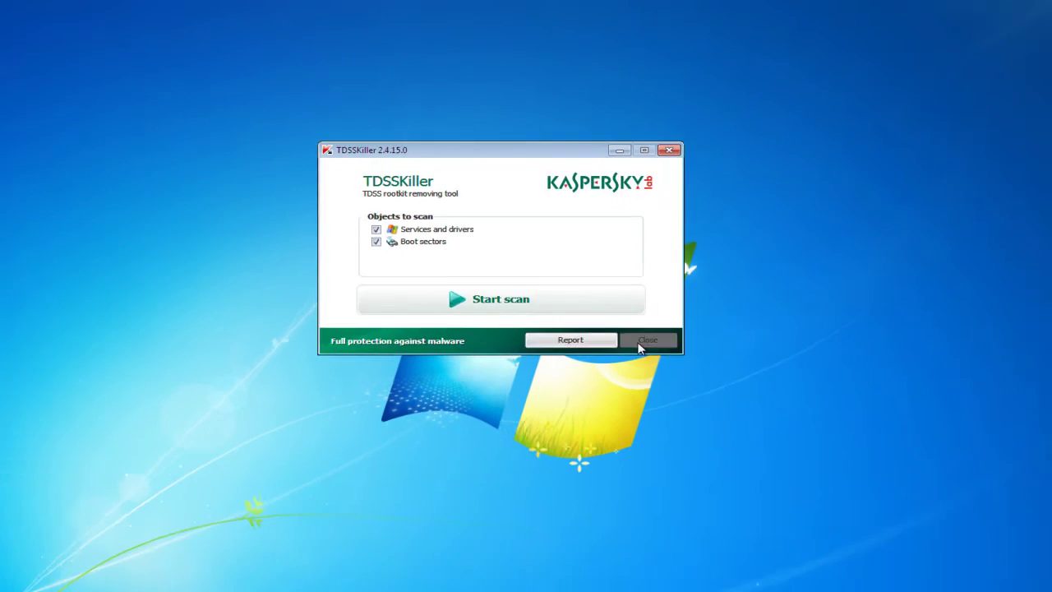
click(714, 440)
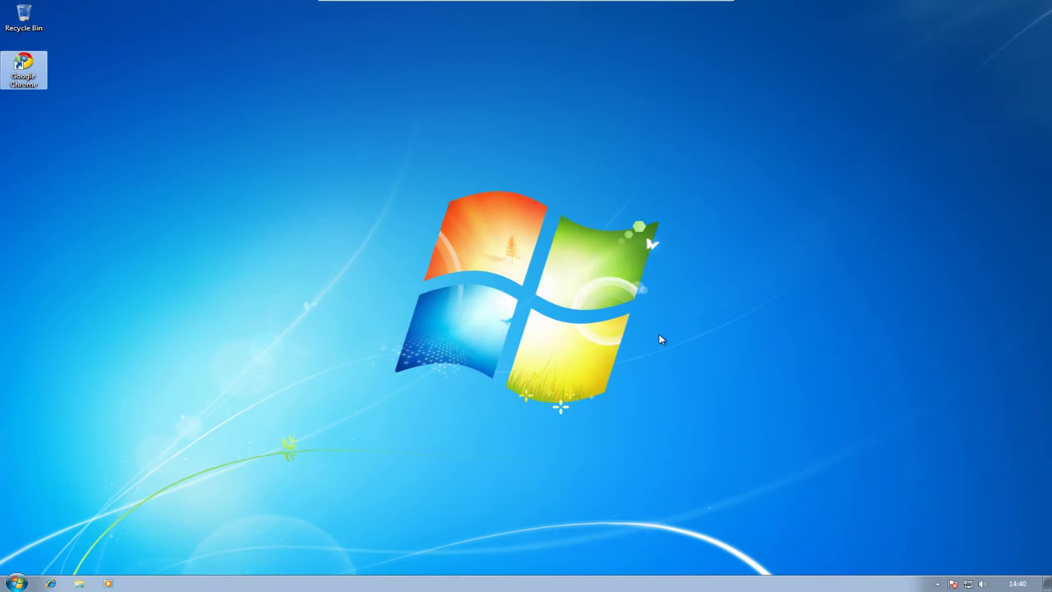